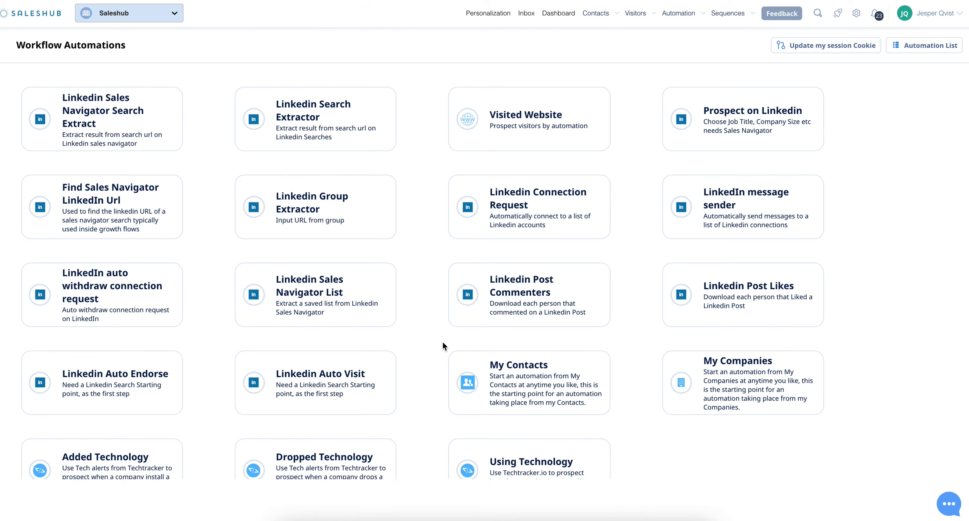
- Look at the My Contacts starting point for automations, go back and open the EV final automation from the automation list
click(507, 371)
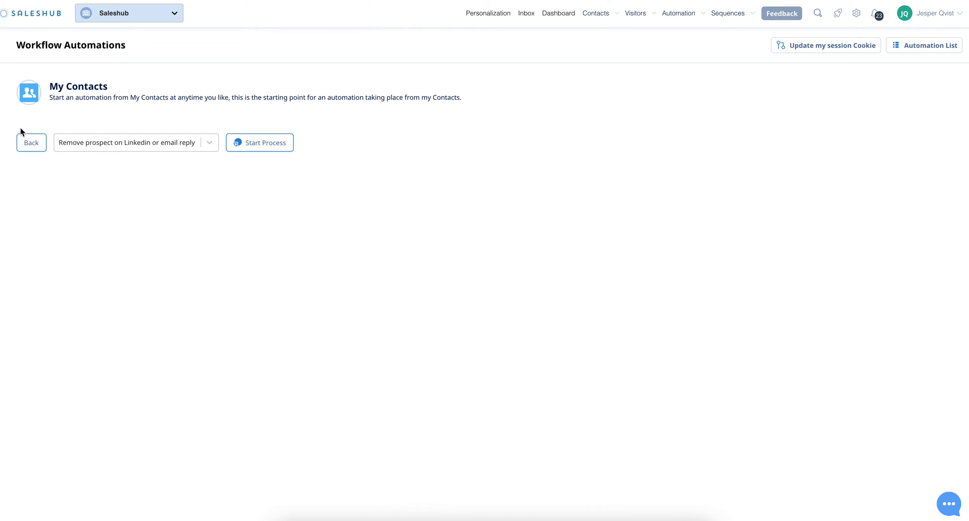
click(29, 141)
click(945, 47)
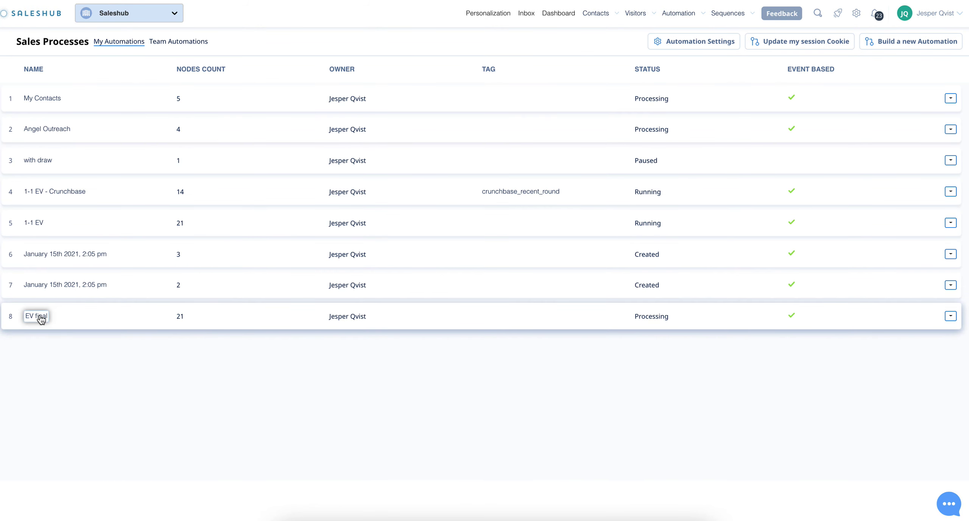
click(40, 317)
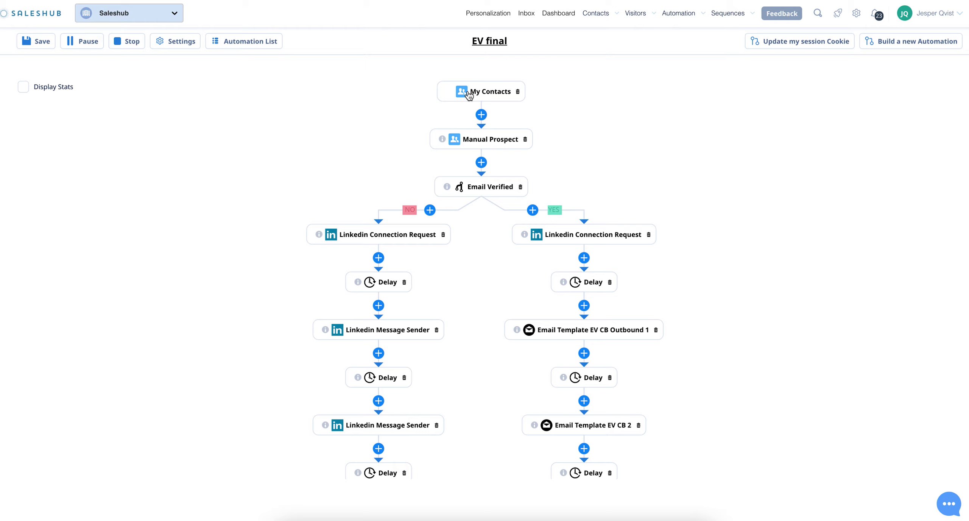
- Inspect the Manual Prospect node and show which workflows can be inserted directly after the My Contacts node
click(482, 140)
click(481, 115)
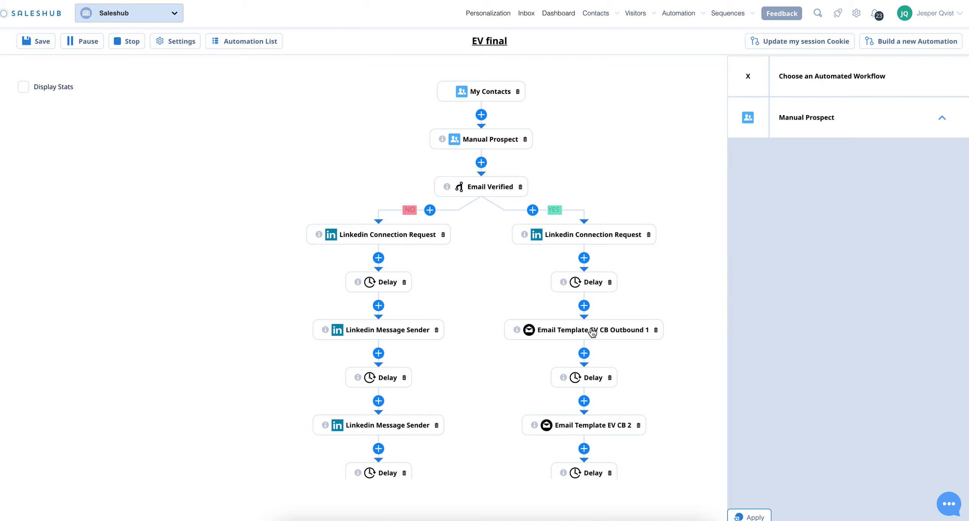
- Open the EV CB Outbound 1 email template from the ExactVisitor folder in the automation templates
mouse_move(666, 25)
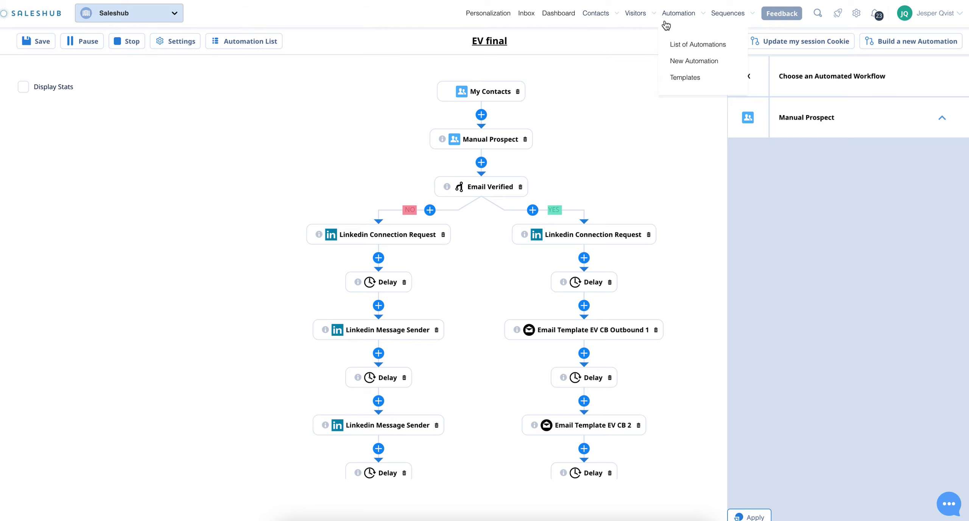
click(687, 77)
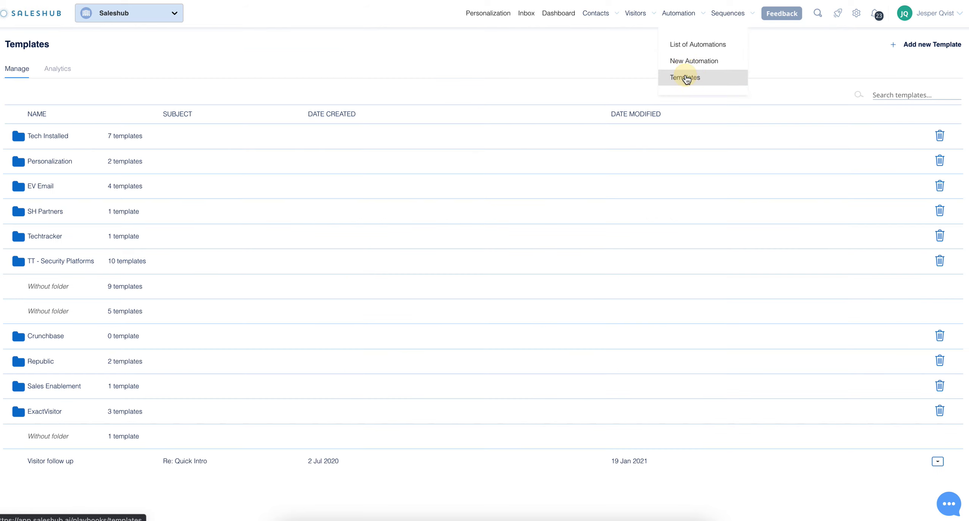
click(53, 416)
scroll(52, 417, down, 2)
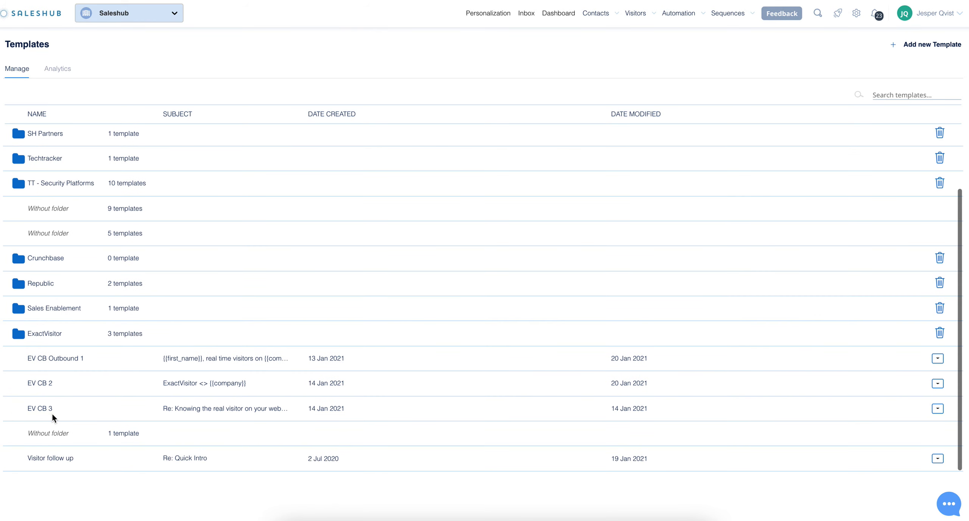
click(61, 358)
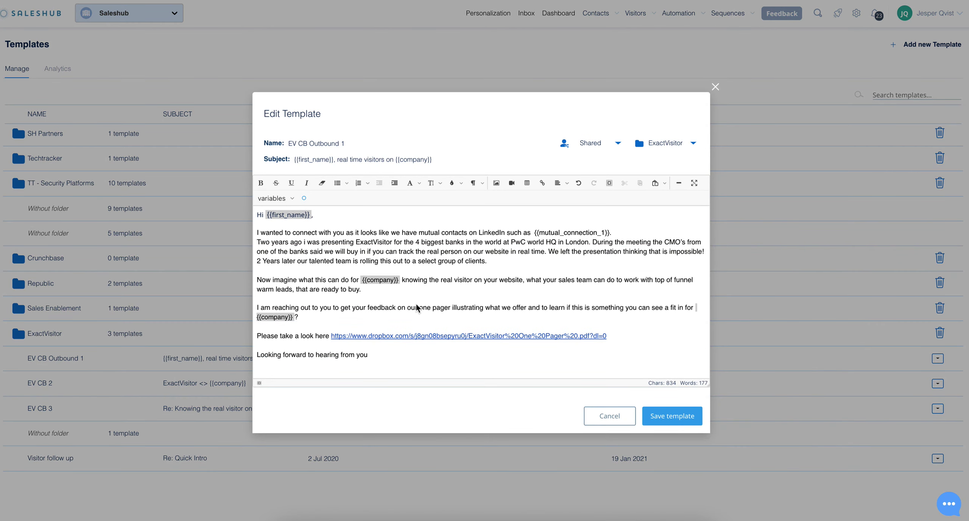
- Insert a line break after the {{mutual_connection_1}} sentence in the template body
click(616, 231)
click(615, 230)
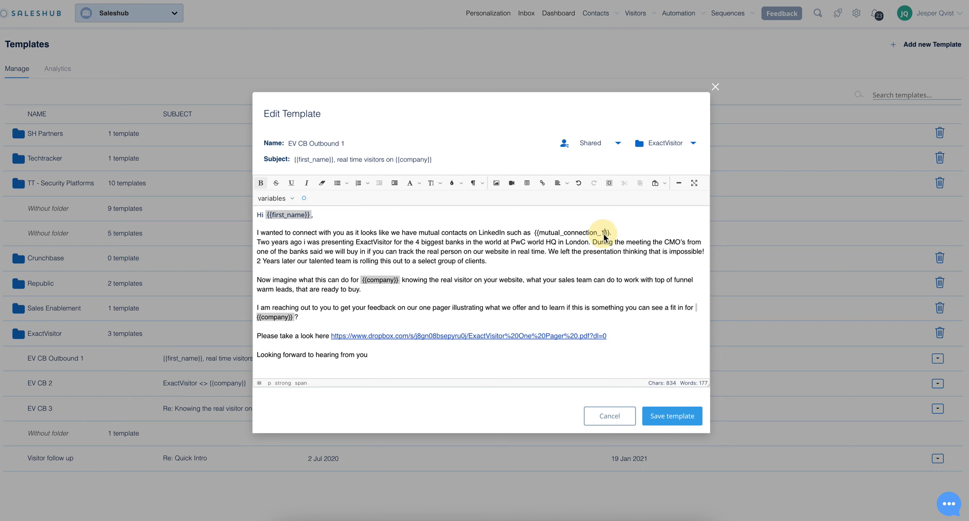
click(617, 235)
text(')
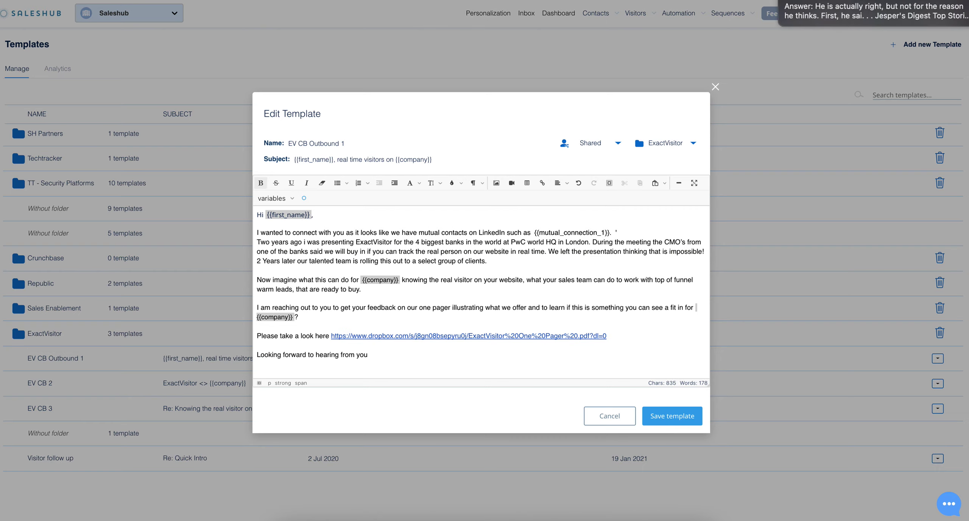
key(Return)
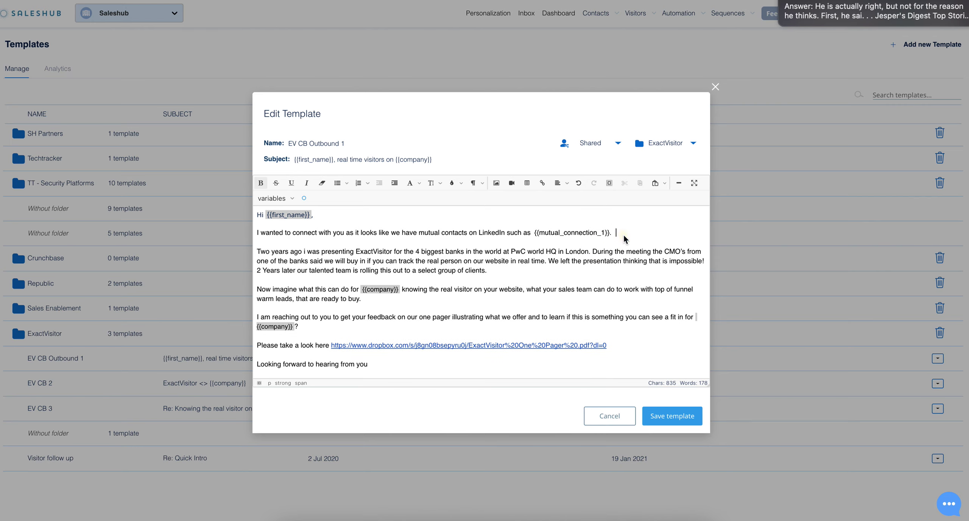
- Browse the available template variables, including Coworker_1 and Mutual_connection_1, and close the template without saving
click(294, 197)
scroll(300, 277, down, 5)
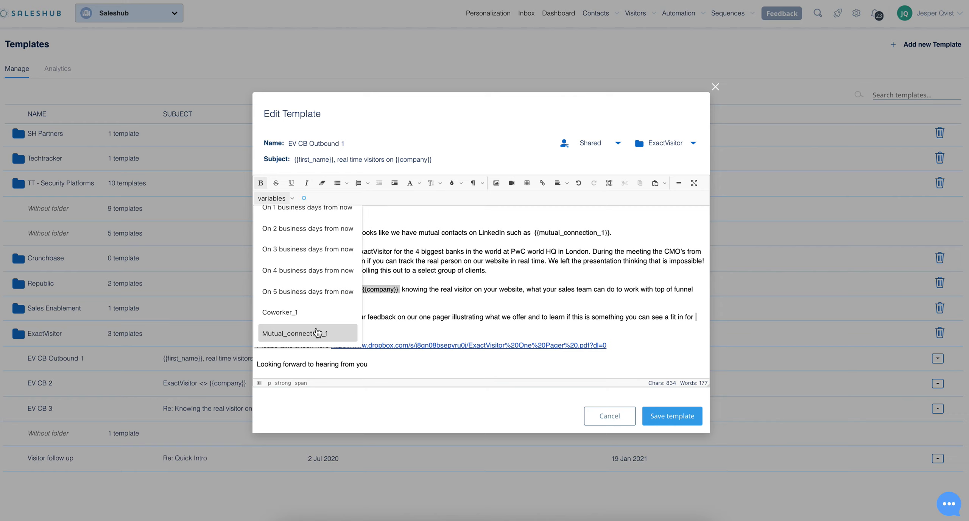
scroll(316, 261, up, 3)
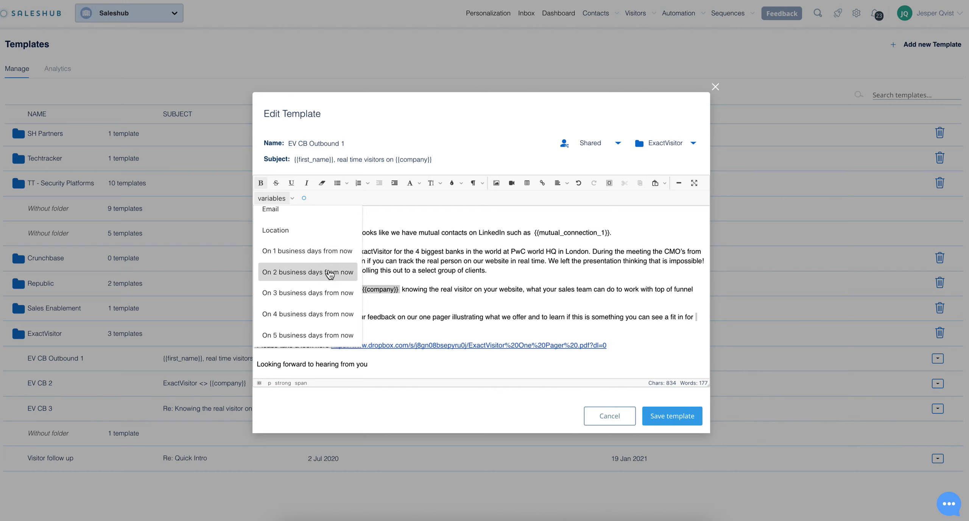
click(508, 292)
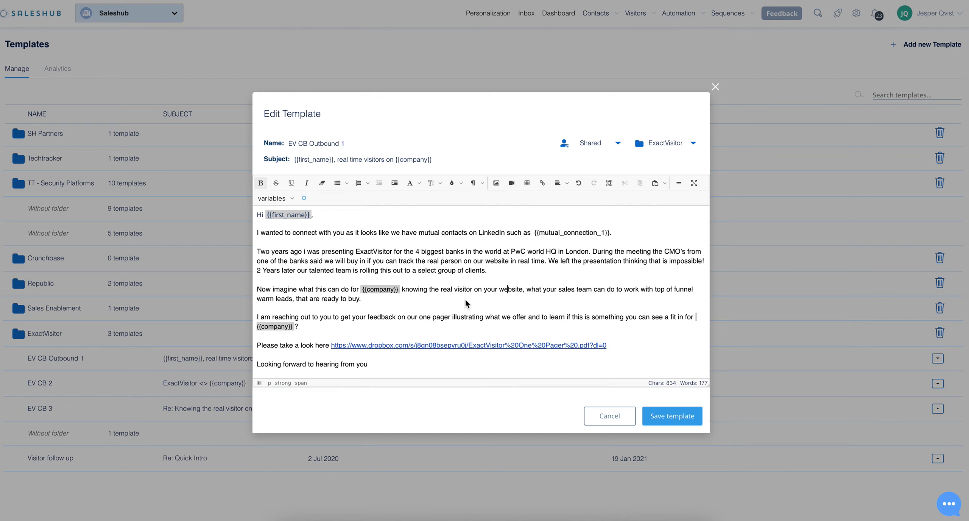
click(716, 87)
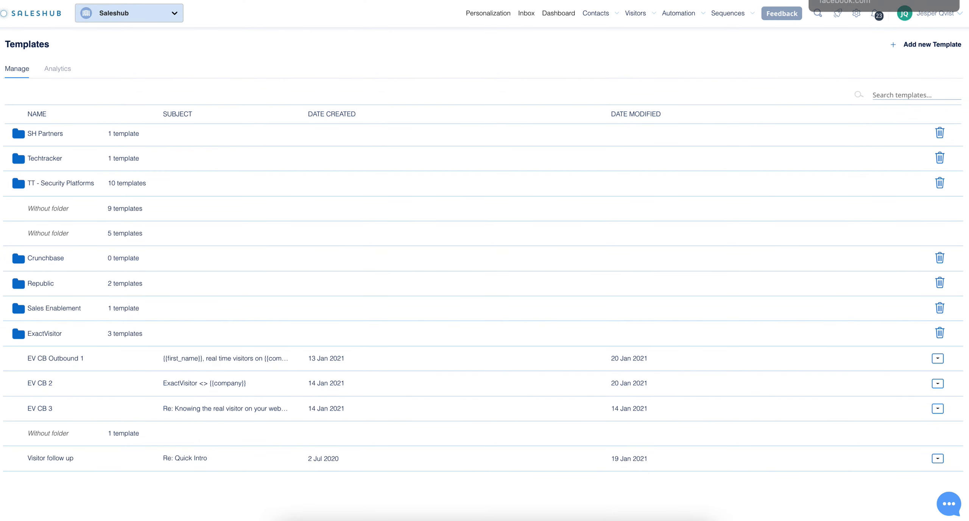
- Open the Sales Navigator lead search for "lead generation" among 2nd degree connections in a new browser tab
key(super+t)
text(link)
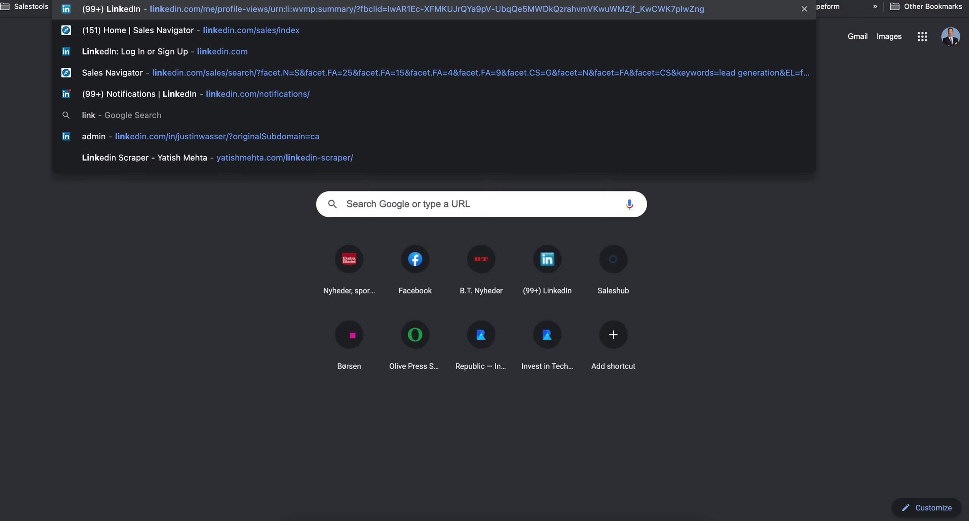
key(Right)
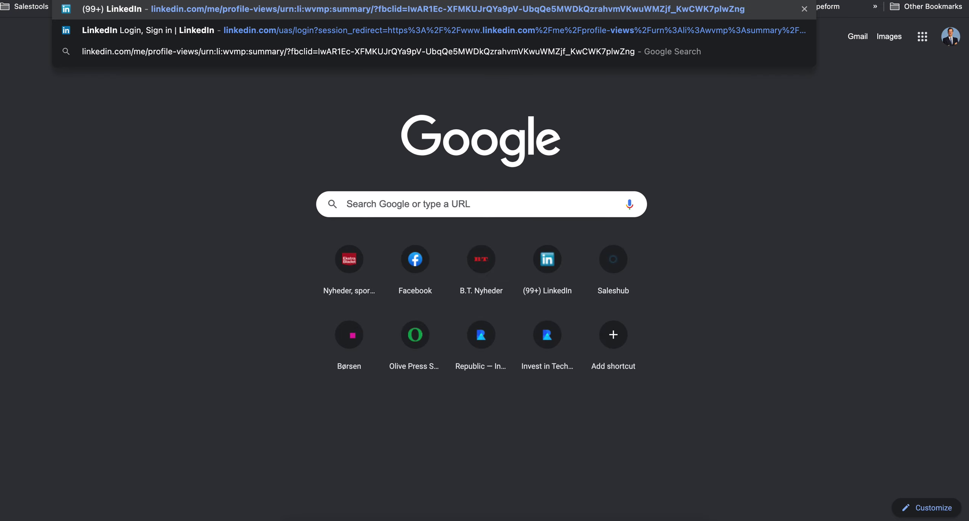
click(323, 17)
text(sal)
key(Return)
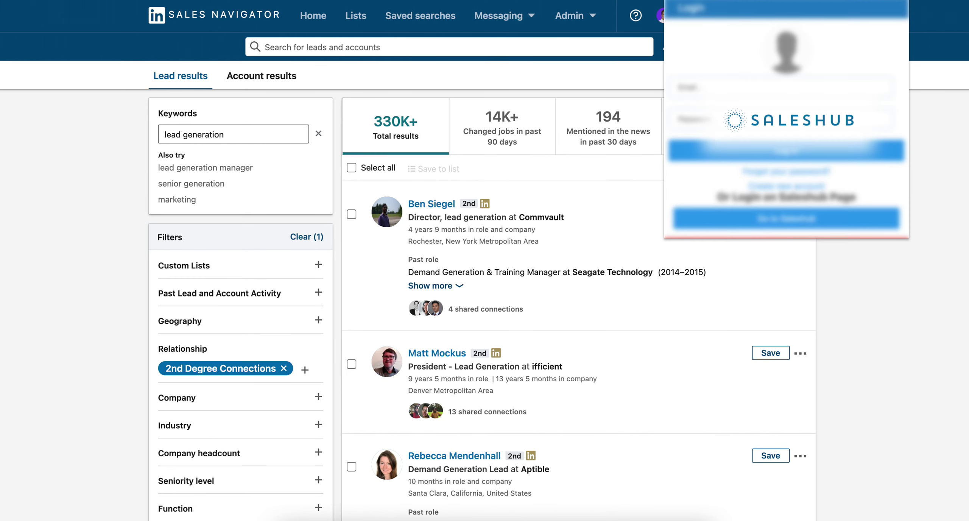
- Select the EV final automation in the Saleshub prospects popup and refresh the prospect list after loading more search results
click(866, 33)
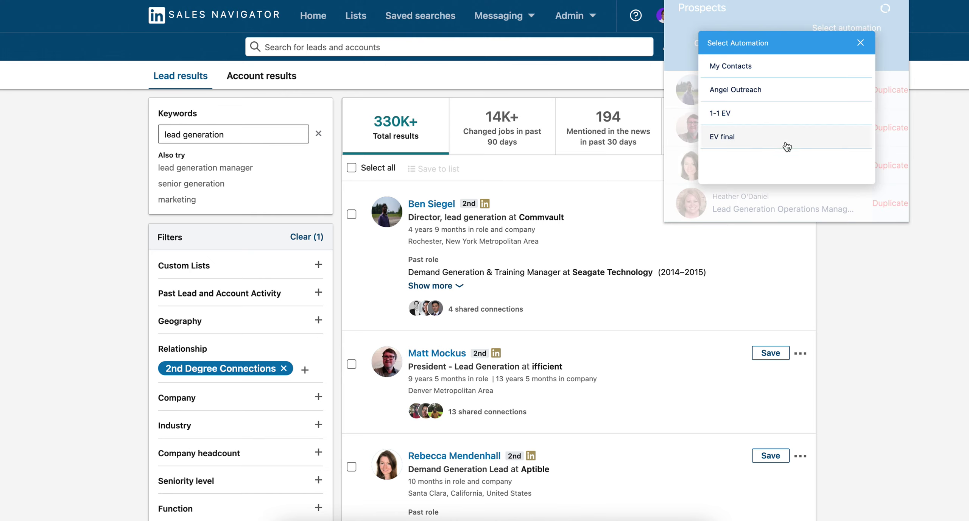
click(743, 141)
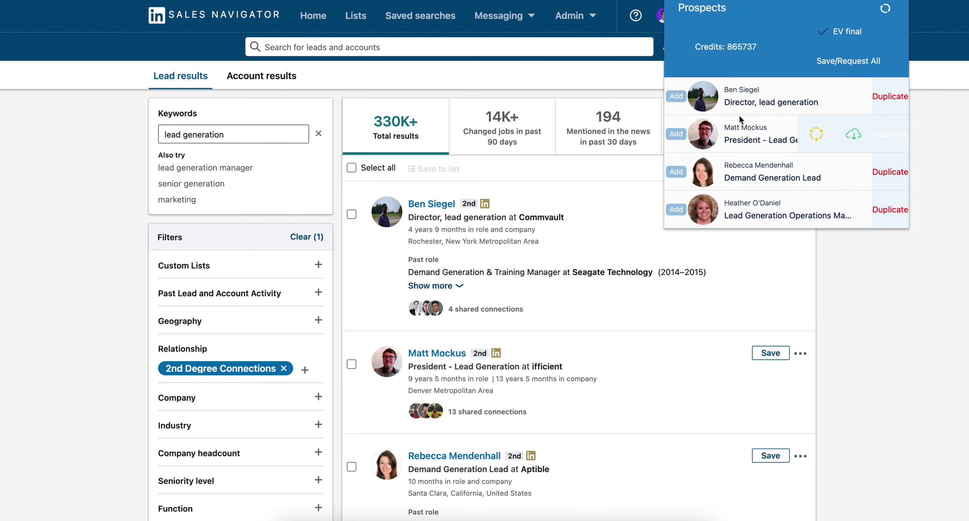
scroll(760, 367, down, 10)
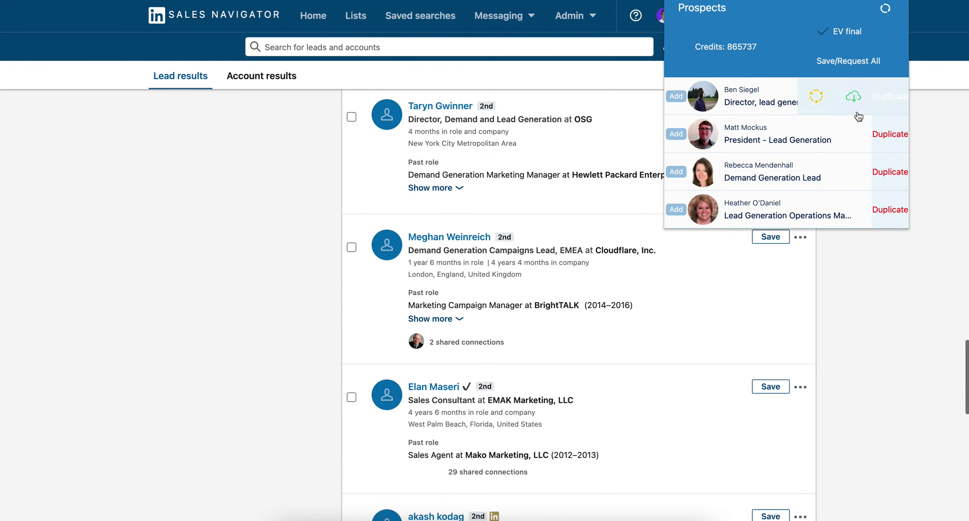
click(887, 9)
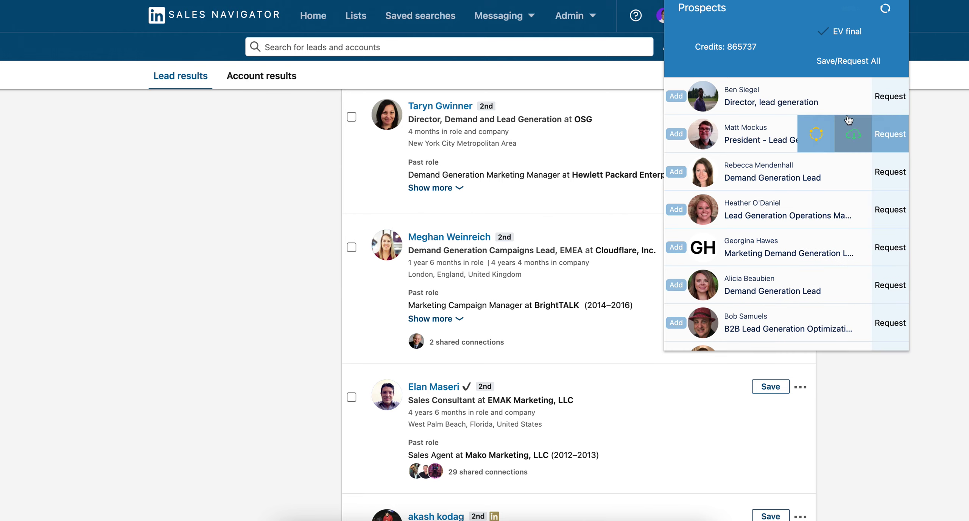
- Add the second, seventh, eighth and tenth listed prospects to the EV final automation and close the prospects popup
click(677, 134)
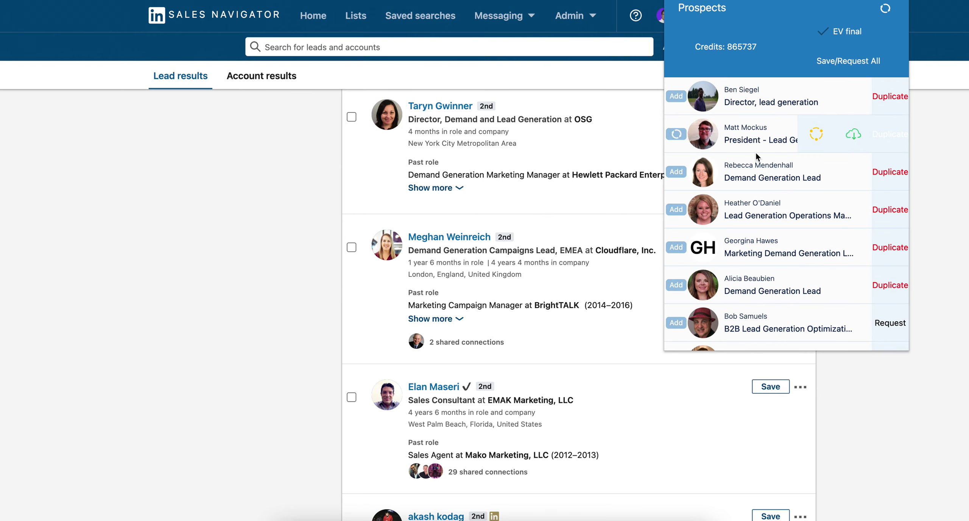
scroll(757, 159, down, 3)
click(676, 198)
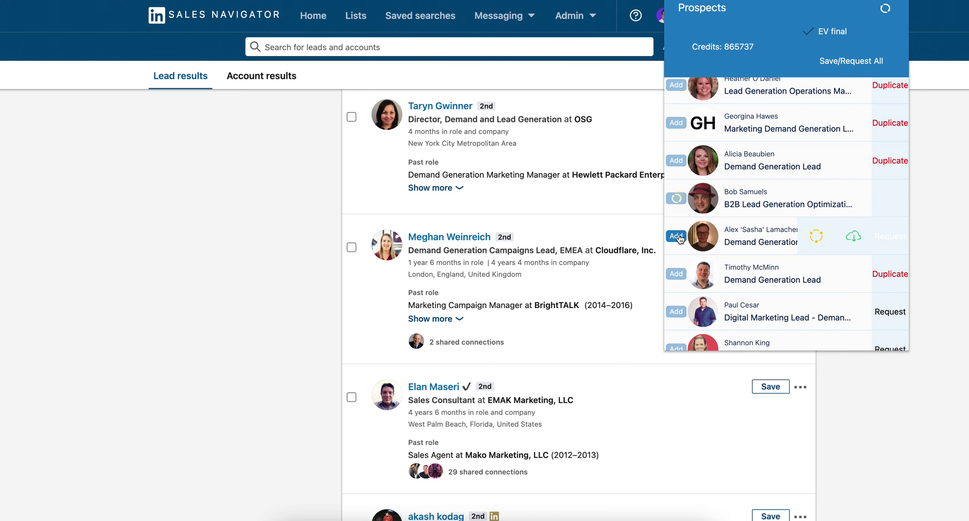
click(676, 236)
scroll(702, 244, down, 1)
click(677, 271)
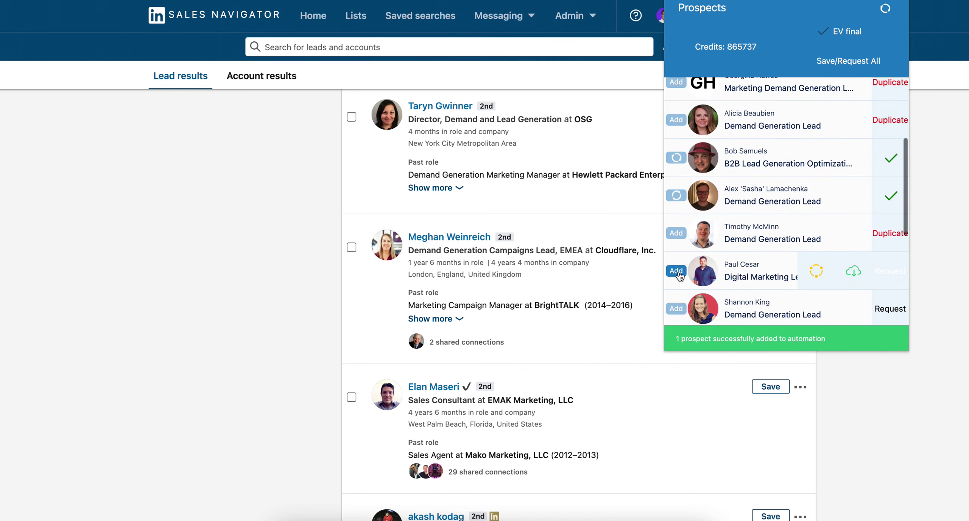
click(620, 292)
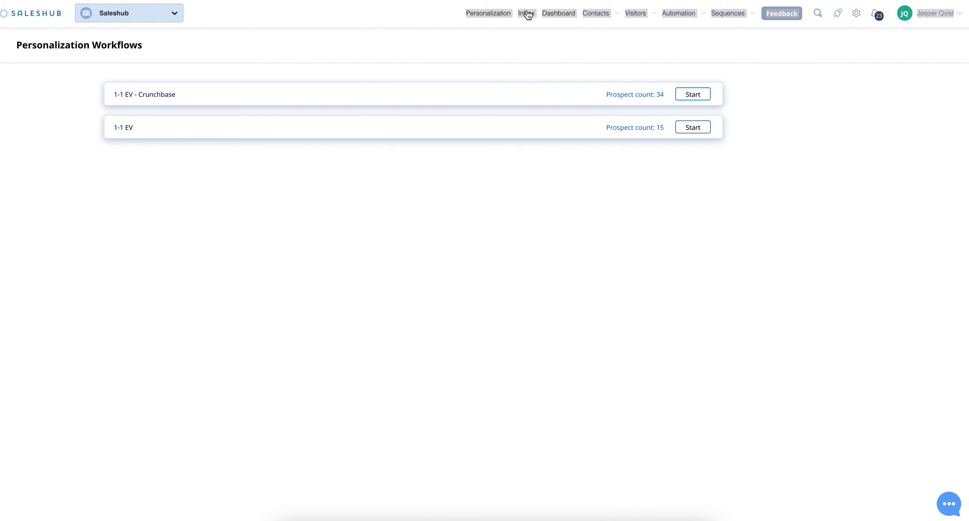
- Reload Saleshub's personalization workflows, start EV final and open the prospect's LinkedIn connection message for personalization
click(482, 17)
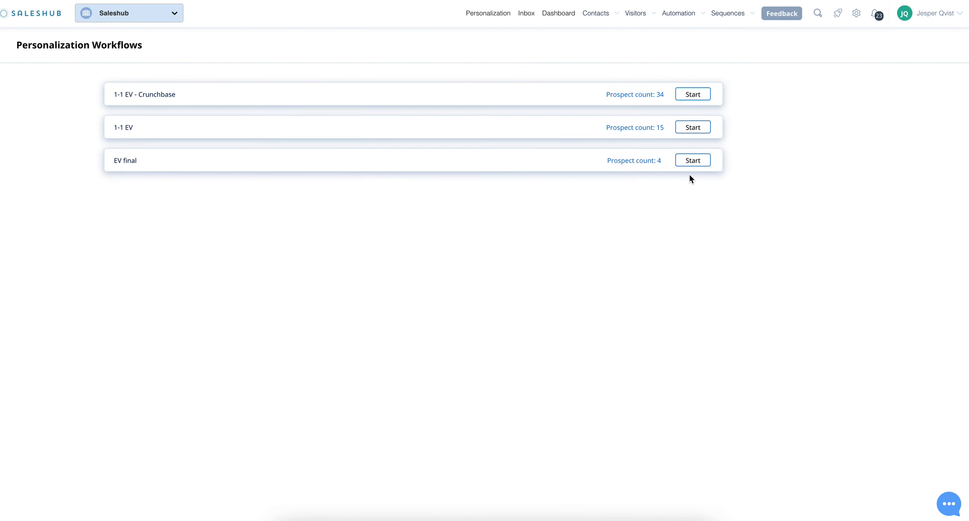
click(700, 167)
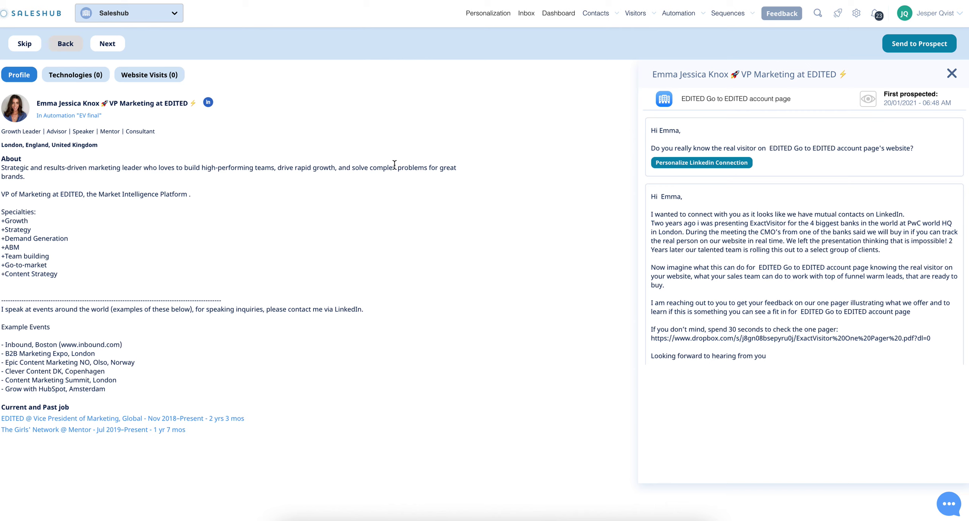
click(678, 163)
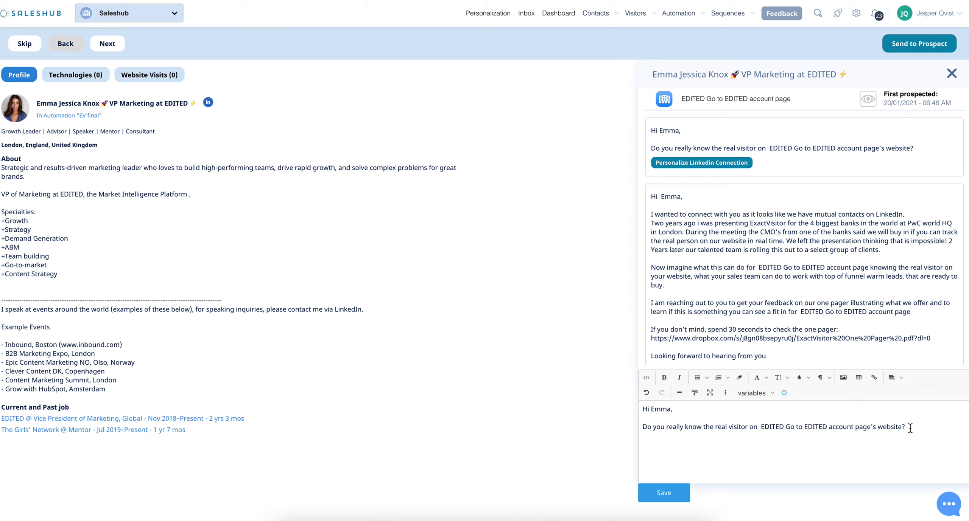
- Replace the message's question with "I know the feeling of building high perfomances teams, i see you are specialized within inboond marketing events such as Inbound in Boston."
drag(907, 426, 762, 423)
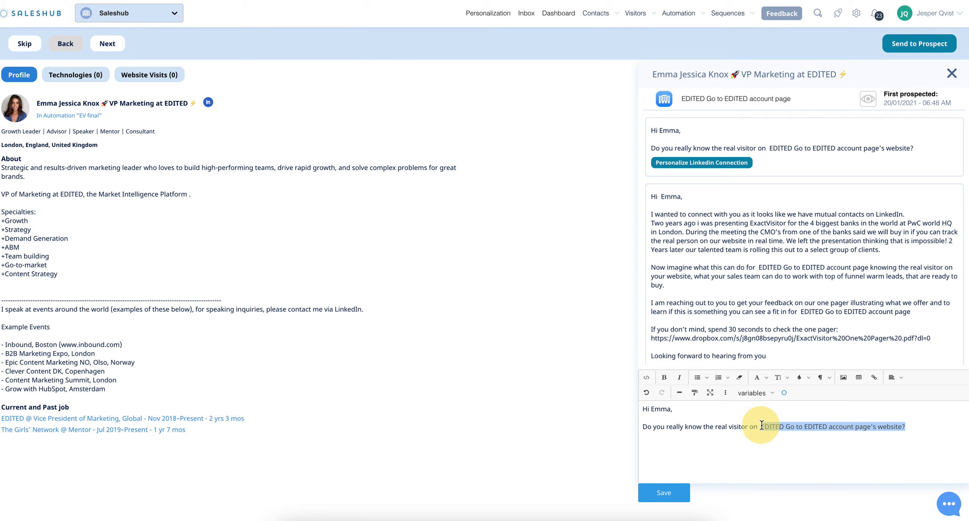
key(BackSpace)
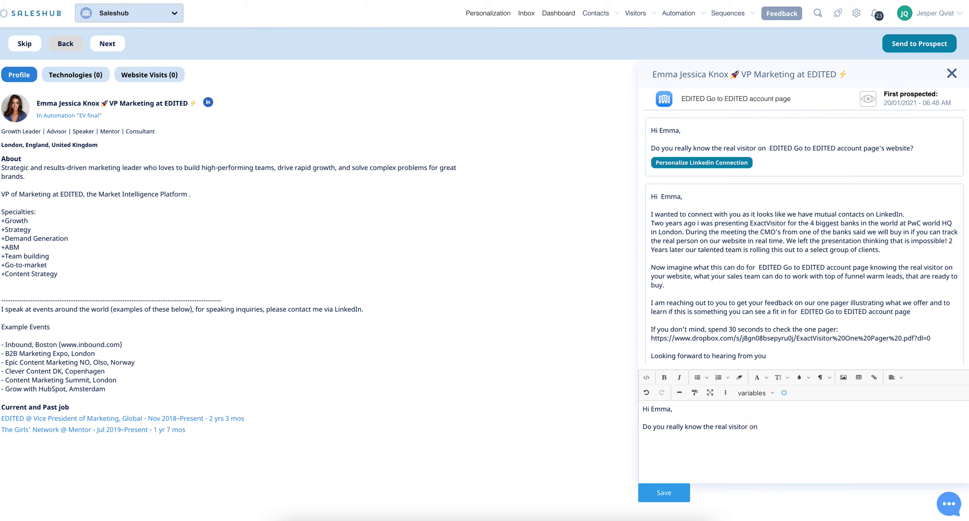
triple_click(644, 425)
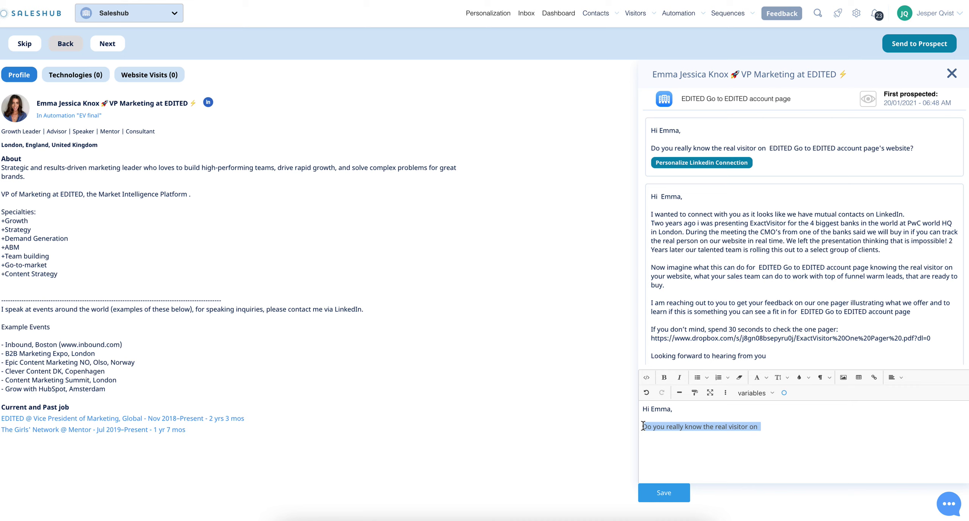
text(I know th)
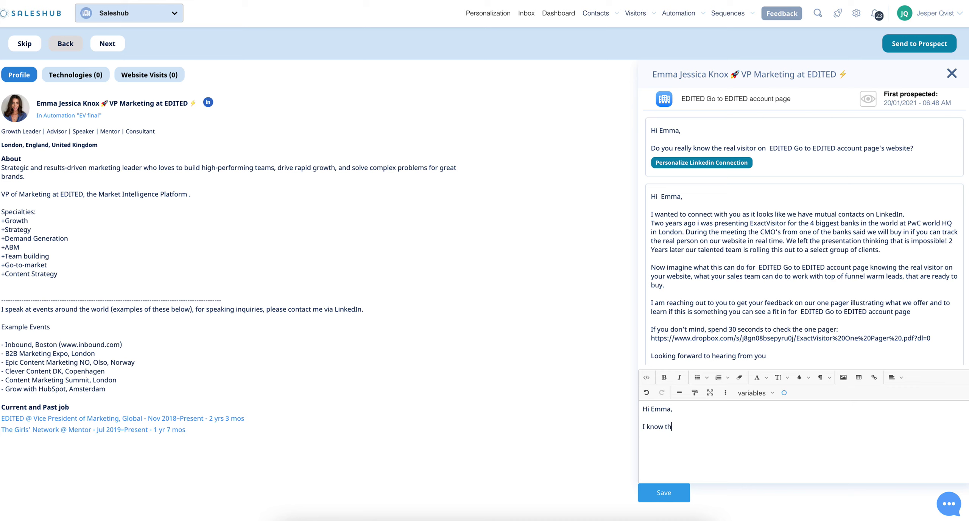
text(e feeling of building high pero)
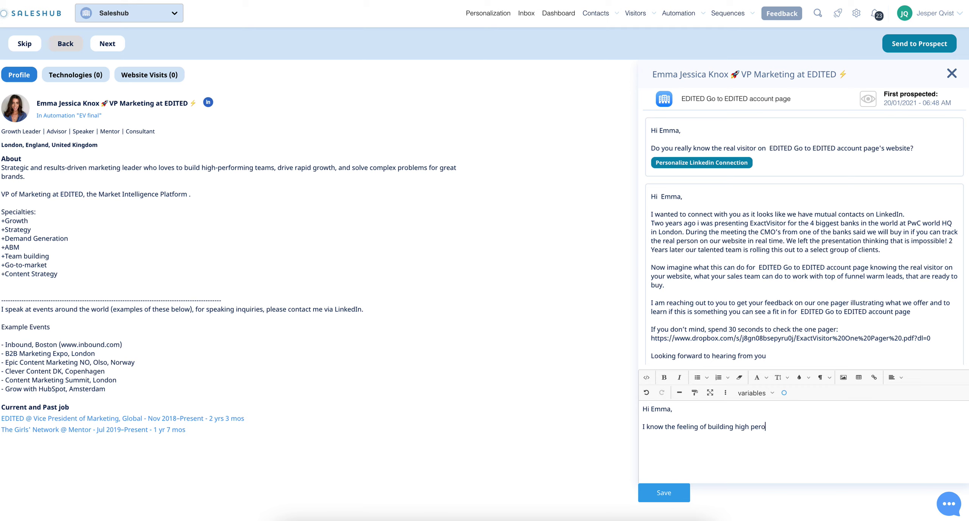
key(BackSpace)
text(fomances tem)
key(BackSpace)
key(BackSpace)
key(BackSpace)
text(teams, i see you are se)
key(BackSpace)
text(pe)
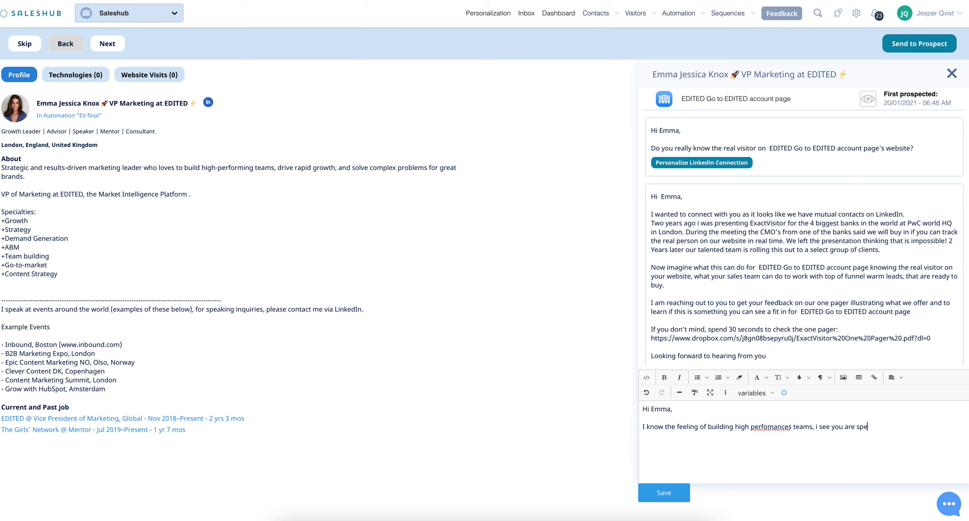
text(cialized within inboond marketing )
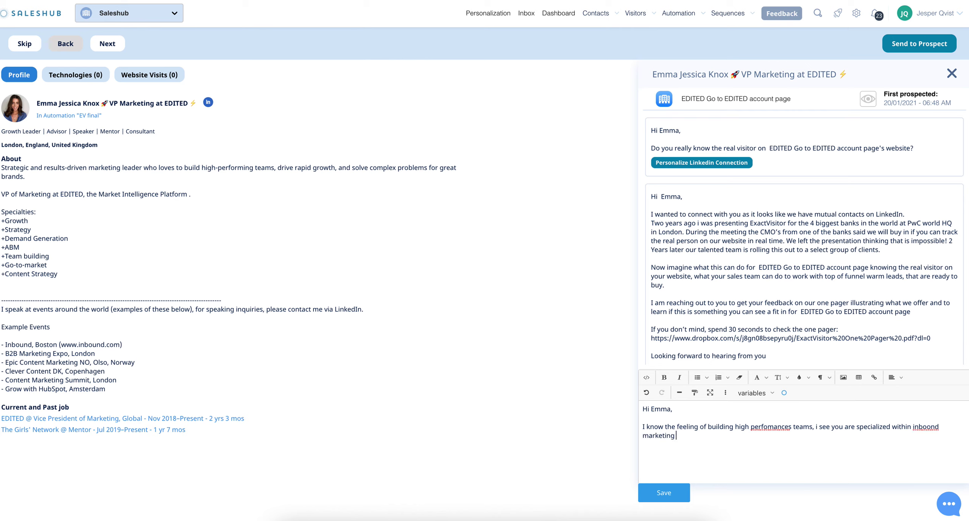
text(eeents such as Inbound in Boston.)
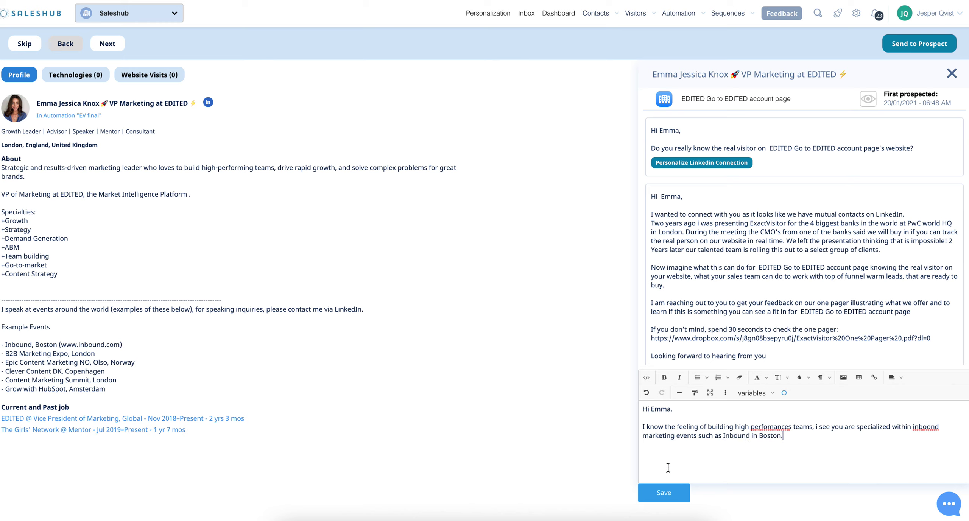
- Replace "perfomances" with "performing" copied from the prospect's About text, fix the spacing after "high", and save the connection message
right_click(772, 425)
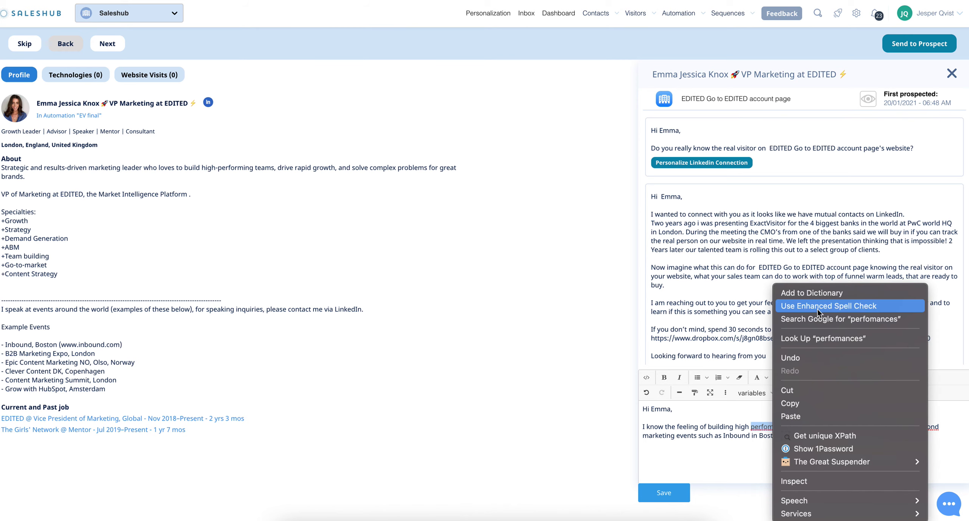
click(750, 417)
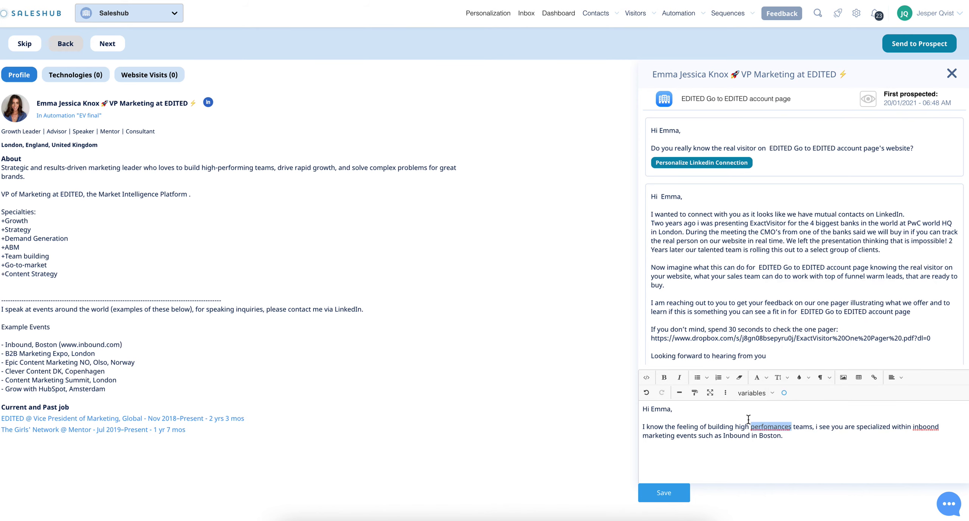
double_click(246, 167)
key(ctrl+c)
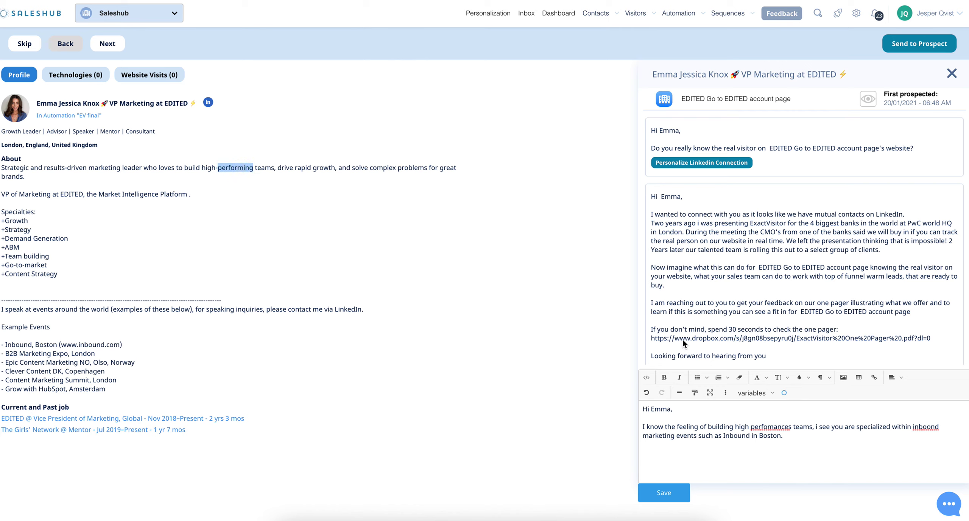
double_click(771, 427)
key(ctrl+v)
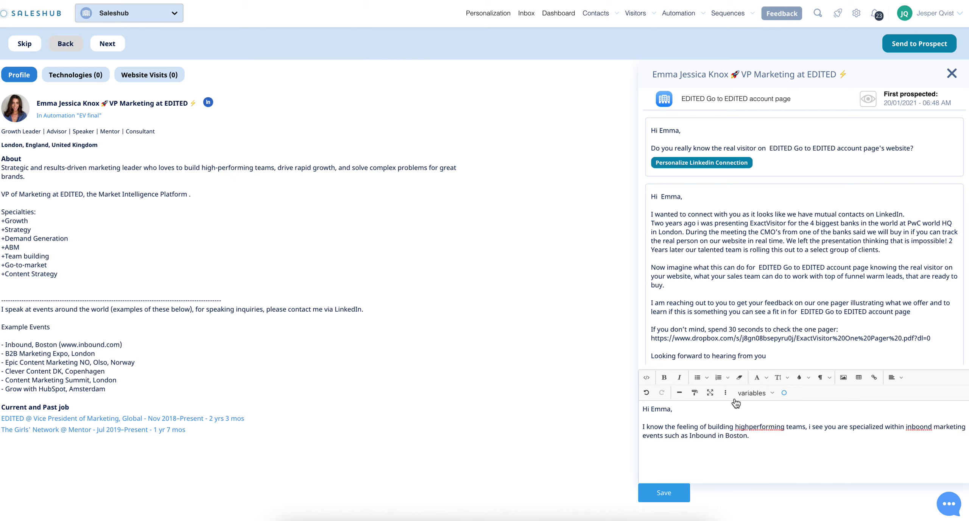
click(751, 427)
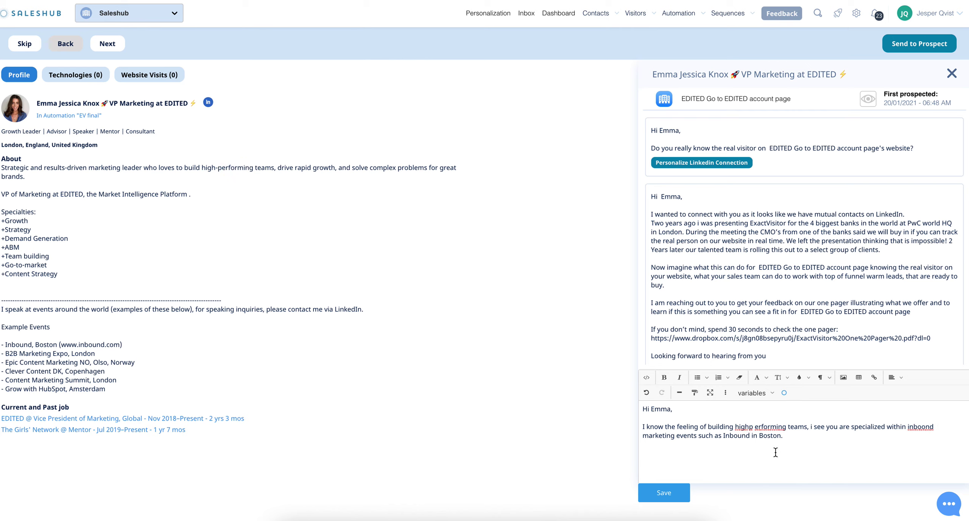
key(BackSpace)
key(Left)
click(656, 494)
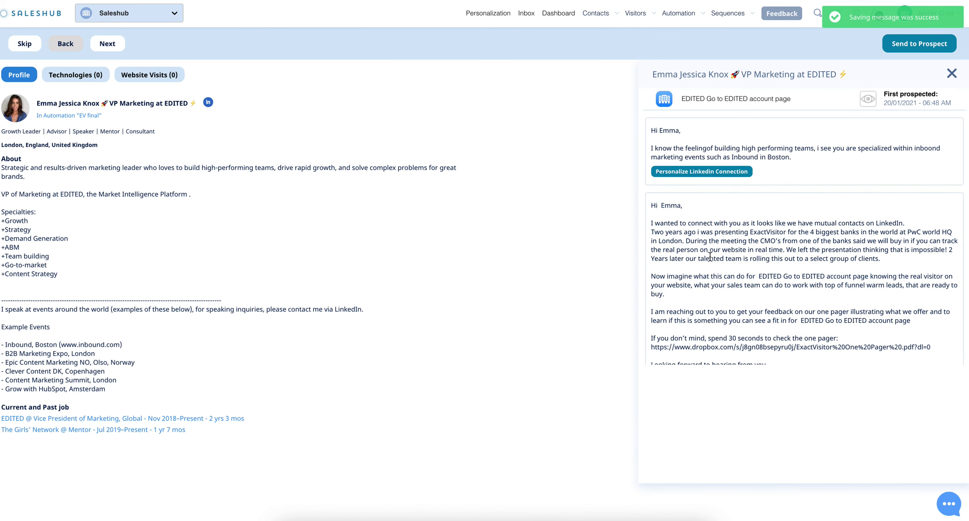
- Save the LinkedIn message that follows the connection request with its template text and send the messages to the prospect
scroll(714, 272, down, 2)
click(711, 337)
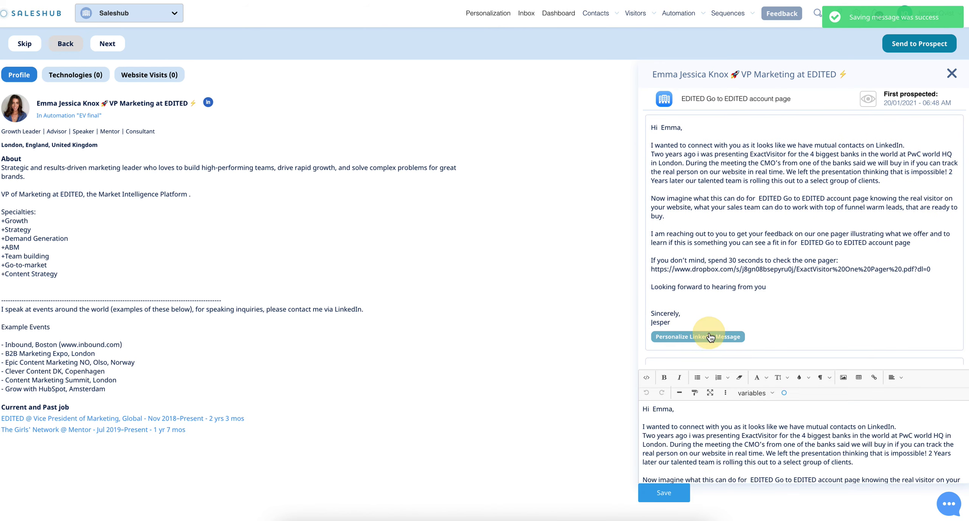
scroll(757, 435, down, 4)
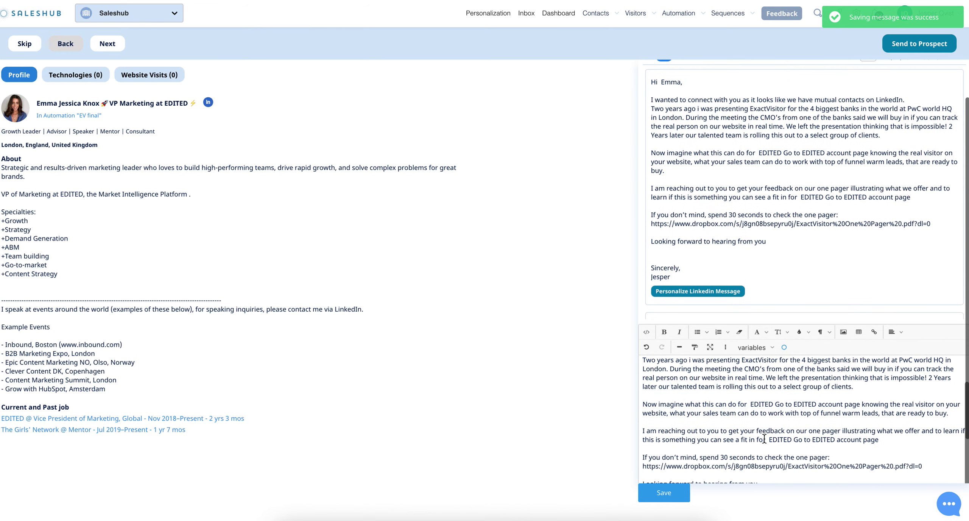
click(667, 492)
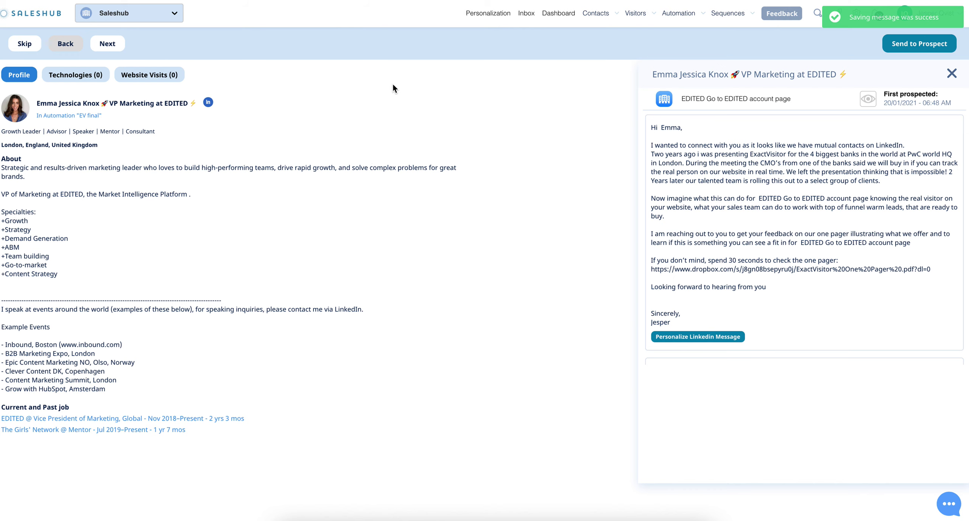
click(917, 43)
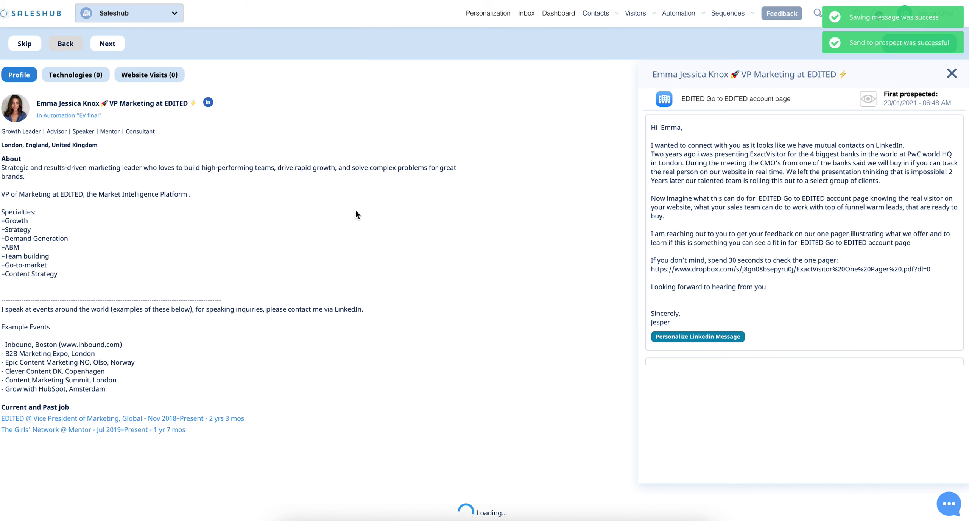
- Move between the remaining EV final prospects and review the outreach messages prepared for the IBSA Pharma prospect
click(107, 44)
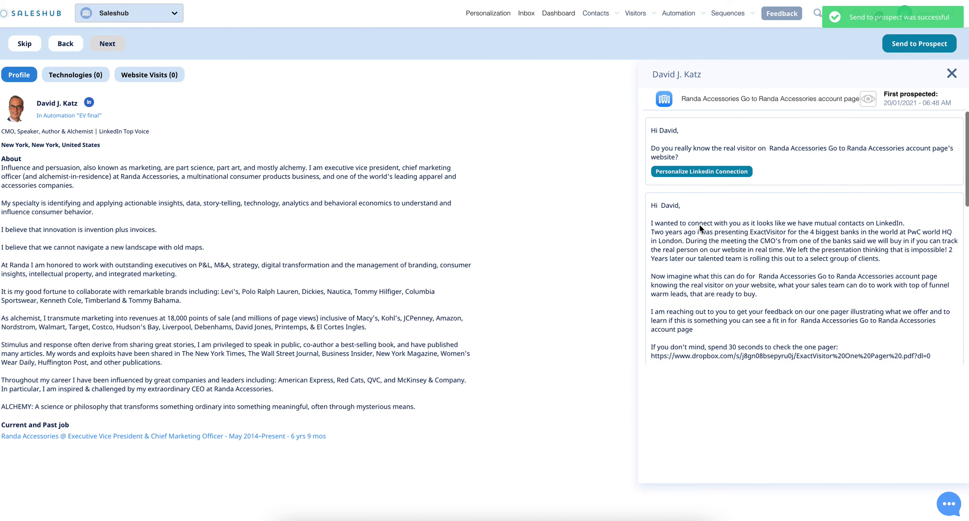
click(76, 48)
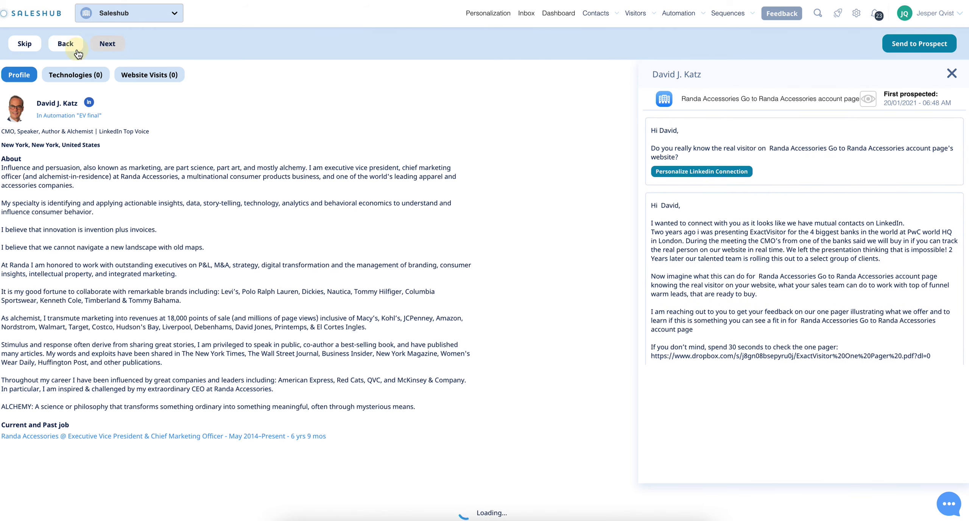
scroll(729, 176, down, 10)
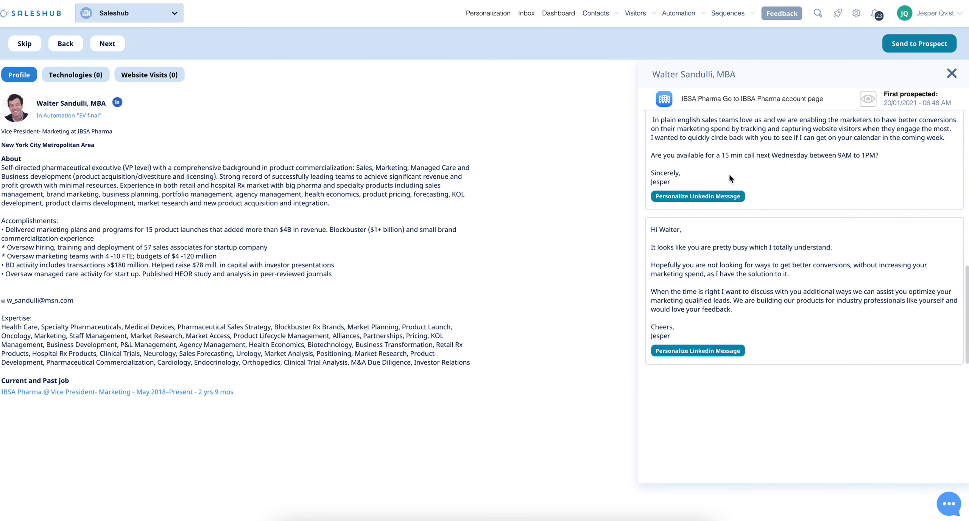
scroll(729, 175, up, 10)
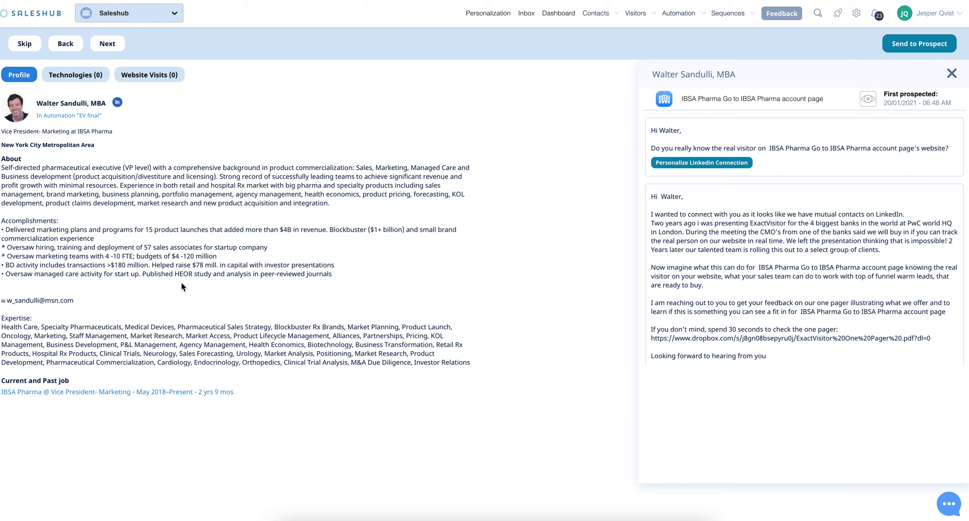
- Return to the personalization workflows and start the 1-1 EV - Crunchbase workflow
click(50, 426)
click(489, 16)
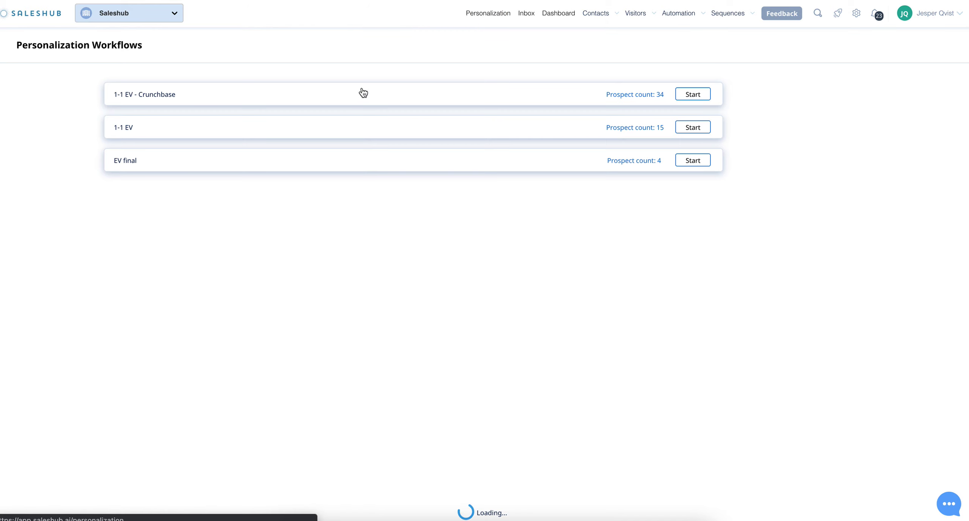
click(694, 96)
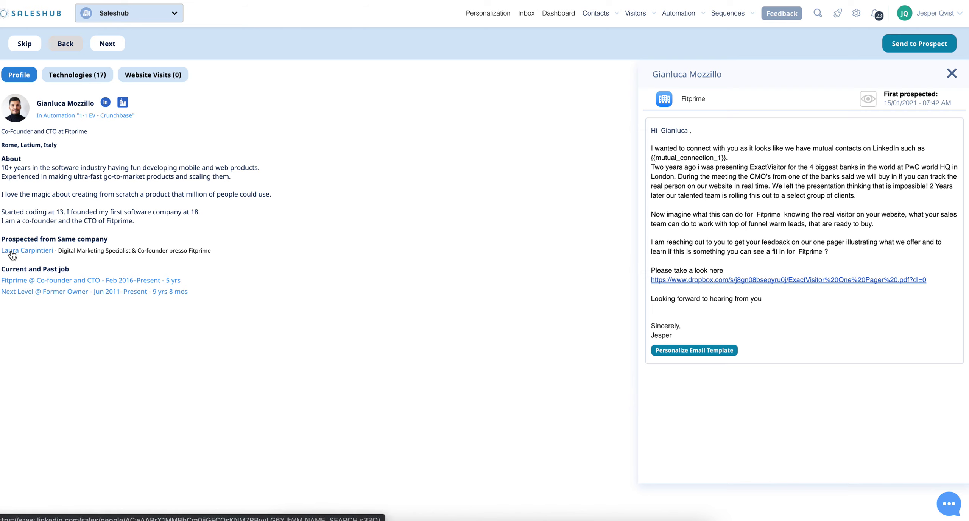
- Remove the opening mutual-contacts sentence containing {{mutual_connection_1}} from the Fitprime prospect's first email and save the message
drag(728, 158, 648, 159)
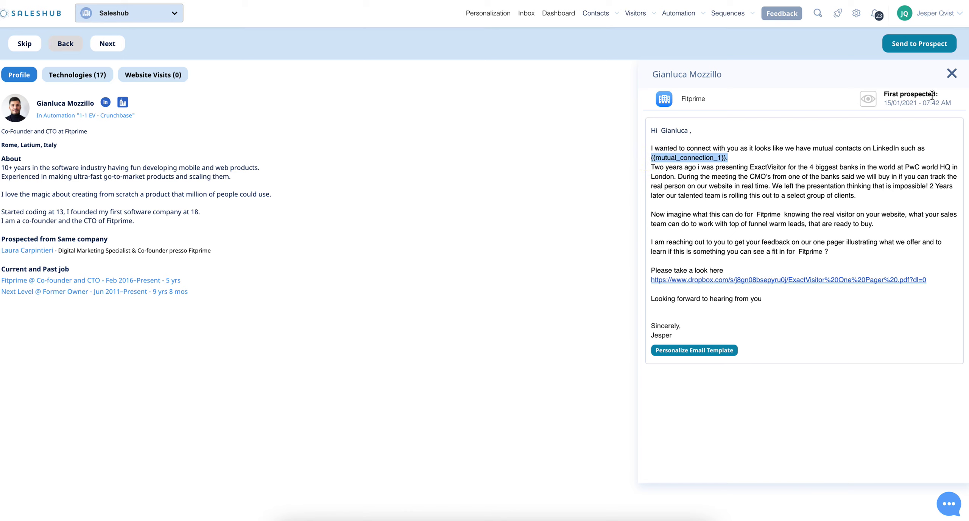
click(715, 358)
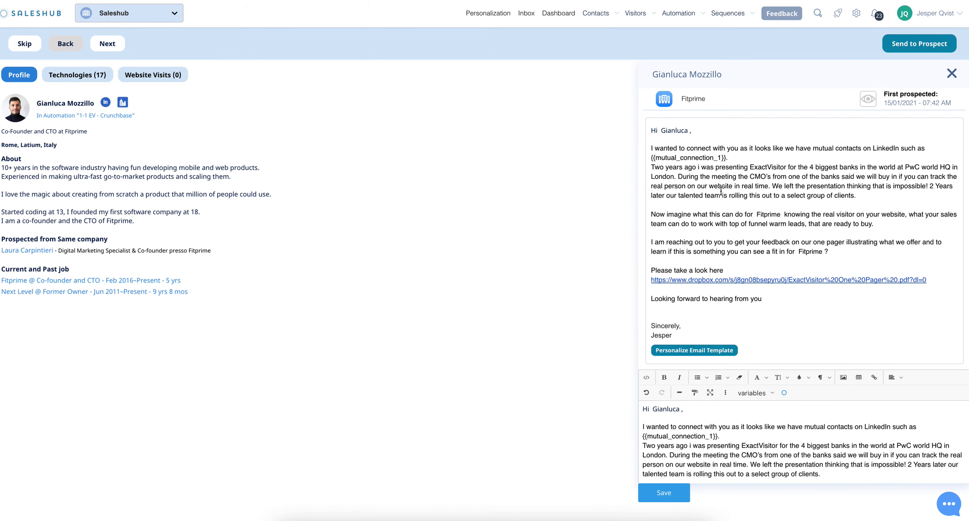
drag(722, 436, 635, 431)
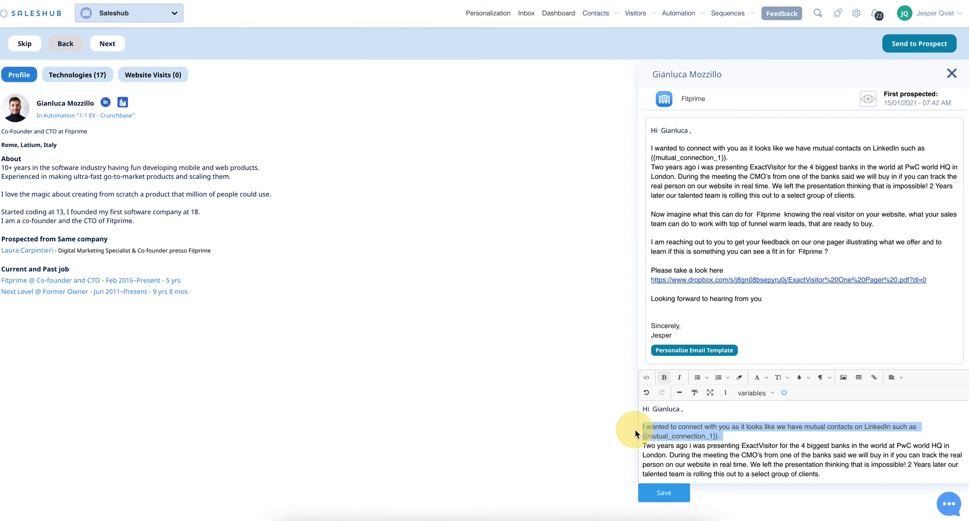
key(BackSpace)
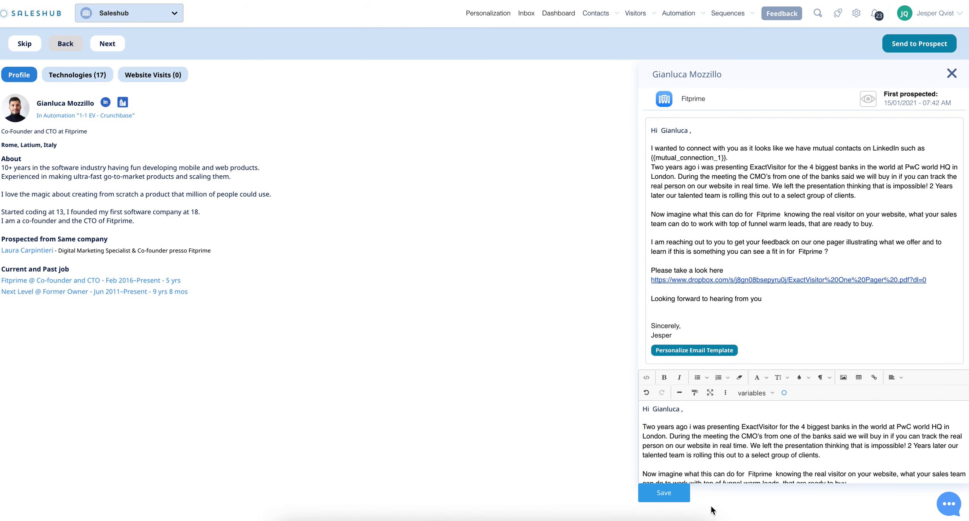
click(667, 493)
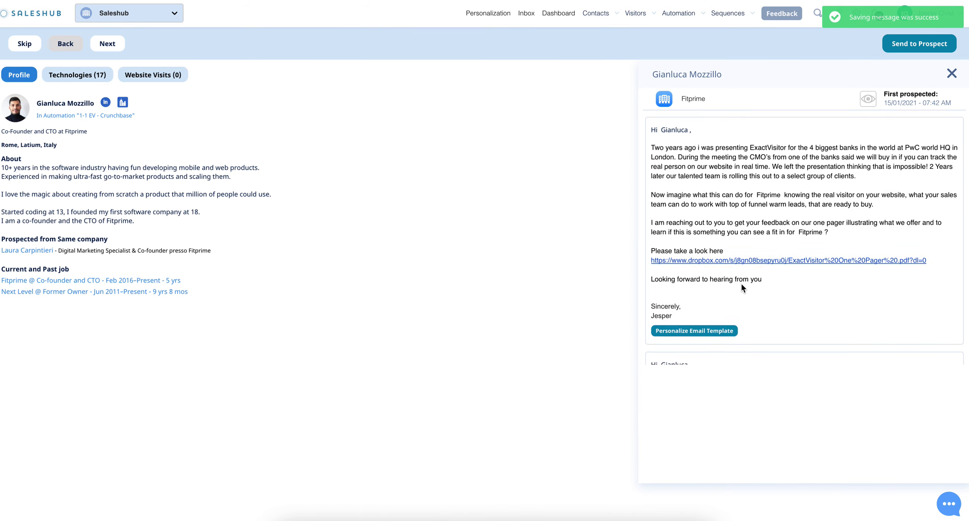
- Review the Fitprime prospect's follow-up email, including its proposed call day, and the message below it
scroll(742, 283, down, 10)
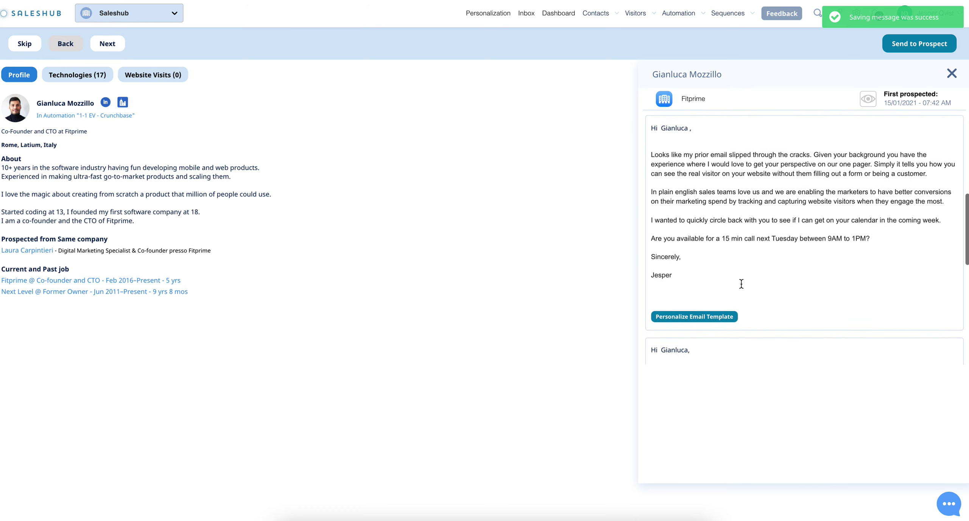
double_click(785, 238)
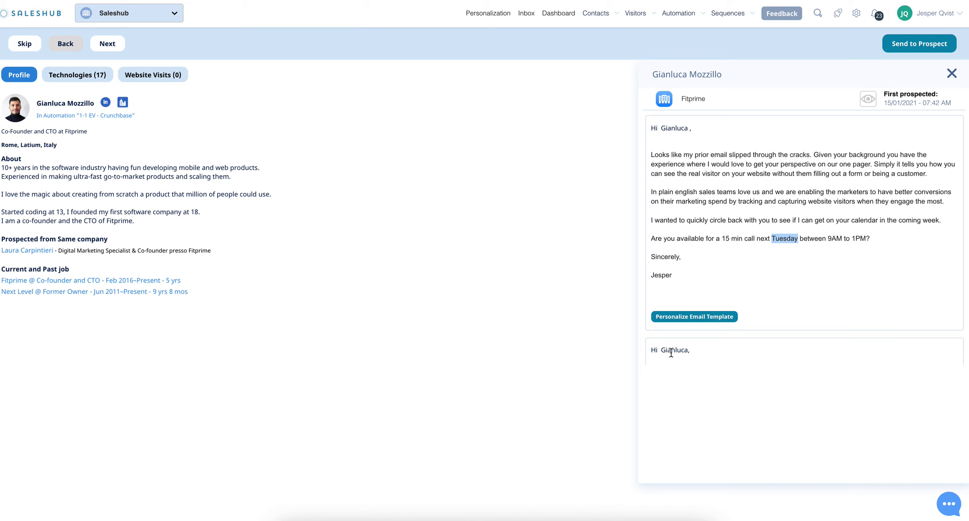
click(671, 352)
scroll(671, 352, down, 2)
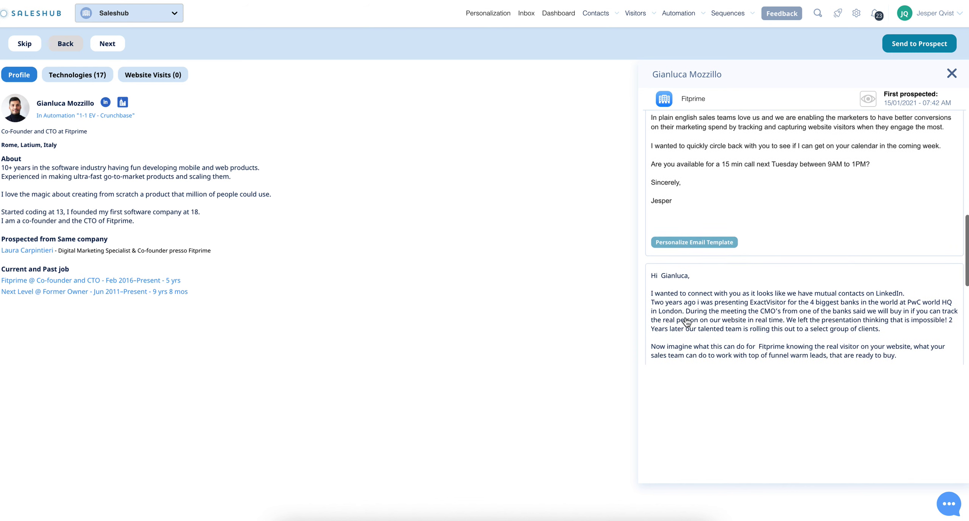
- Step through the next three prospects in the 1-1 EV - Crunchbase workflow to look over their profiles and prepared messages
click(107, 44)
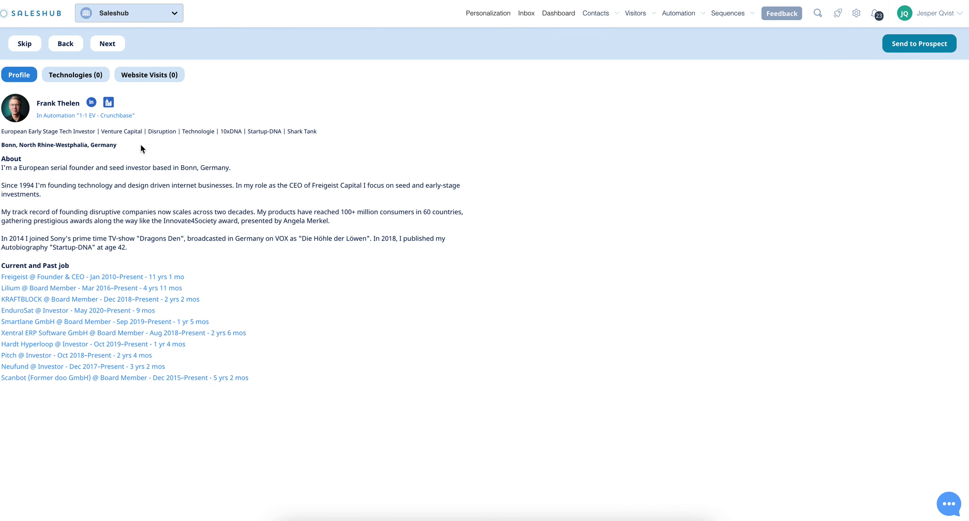
click(116, 44)
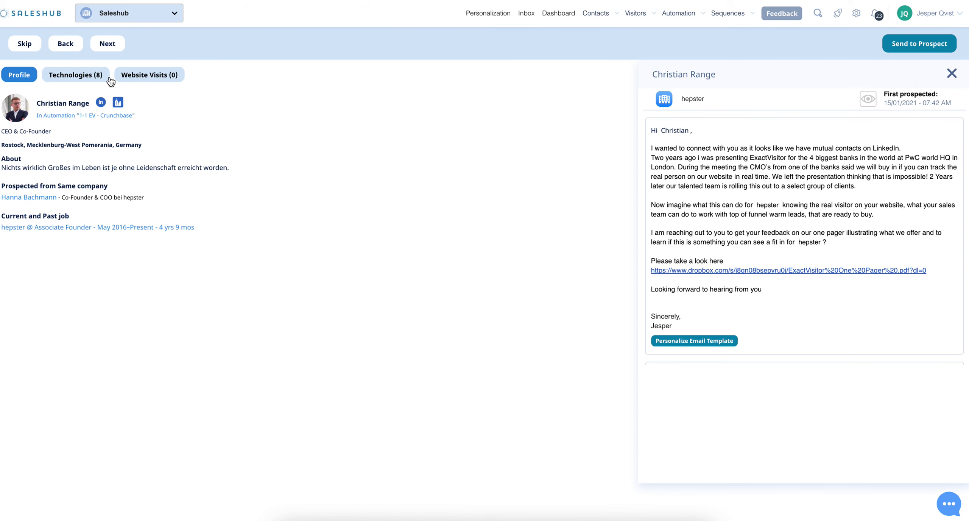
click(112, 44)
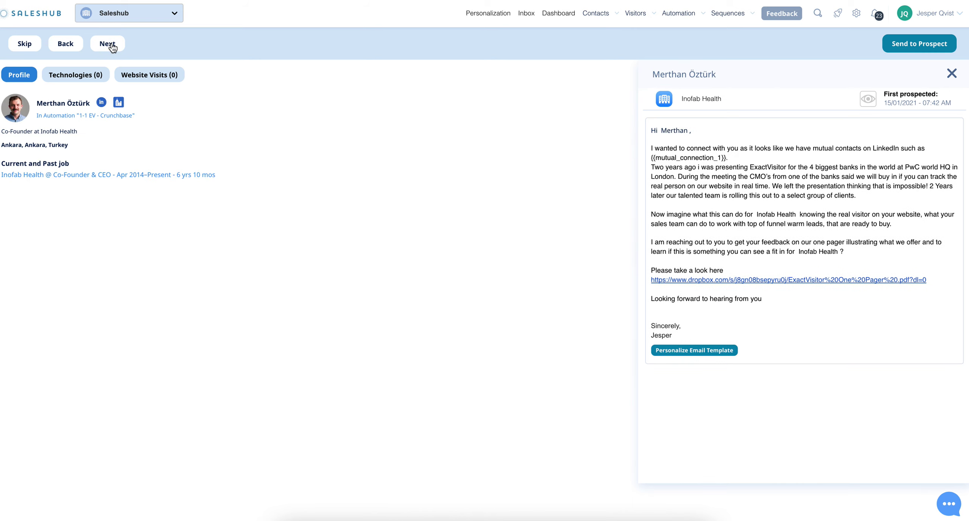